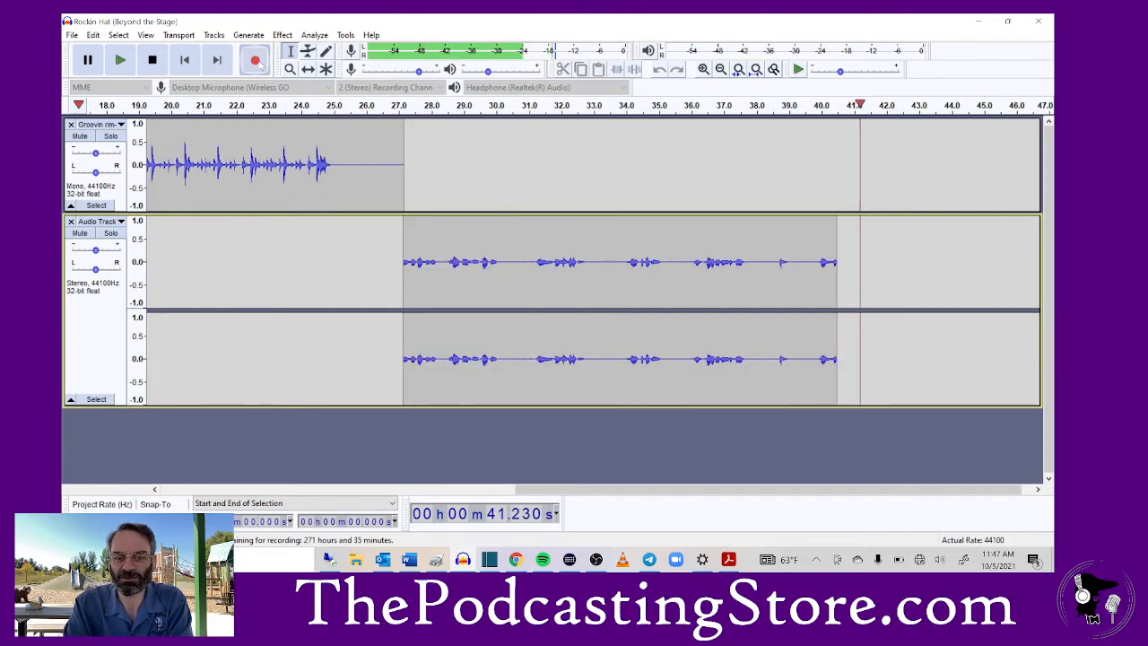
# Step: Stop the voice recording and move the recorded voice clip earlier so it starts at about 4.6 s beneath the music
pyautogui.press('space')
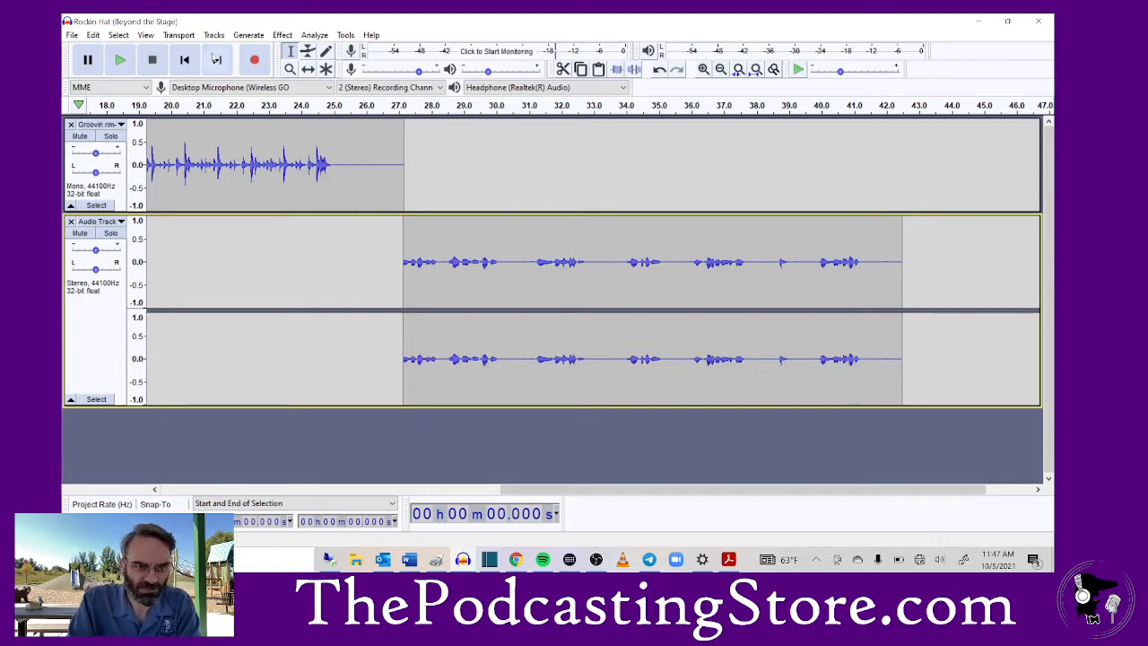
pyautogui.click(308, 69)
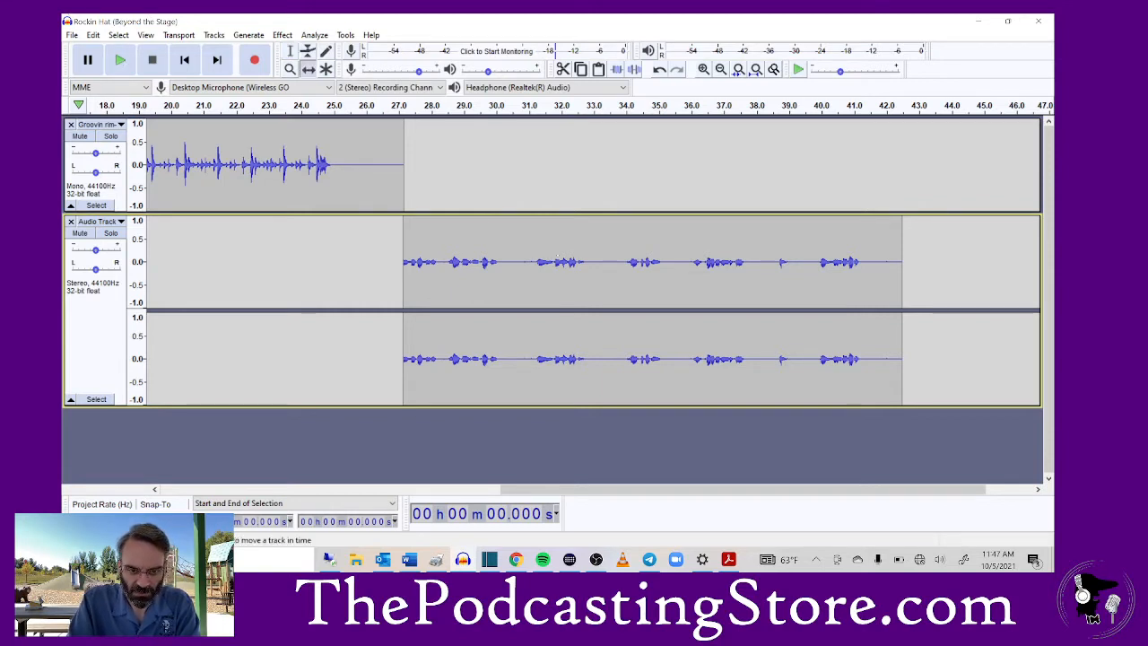
pyautogui.moveTo(523, 264); pyautogui.dragTo(150, 265)
pyautogui.moveTo(527, 267); pyautogui.dragTo(605, 267)
pyautogui.hscroll(-14, 605, 267)
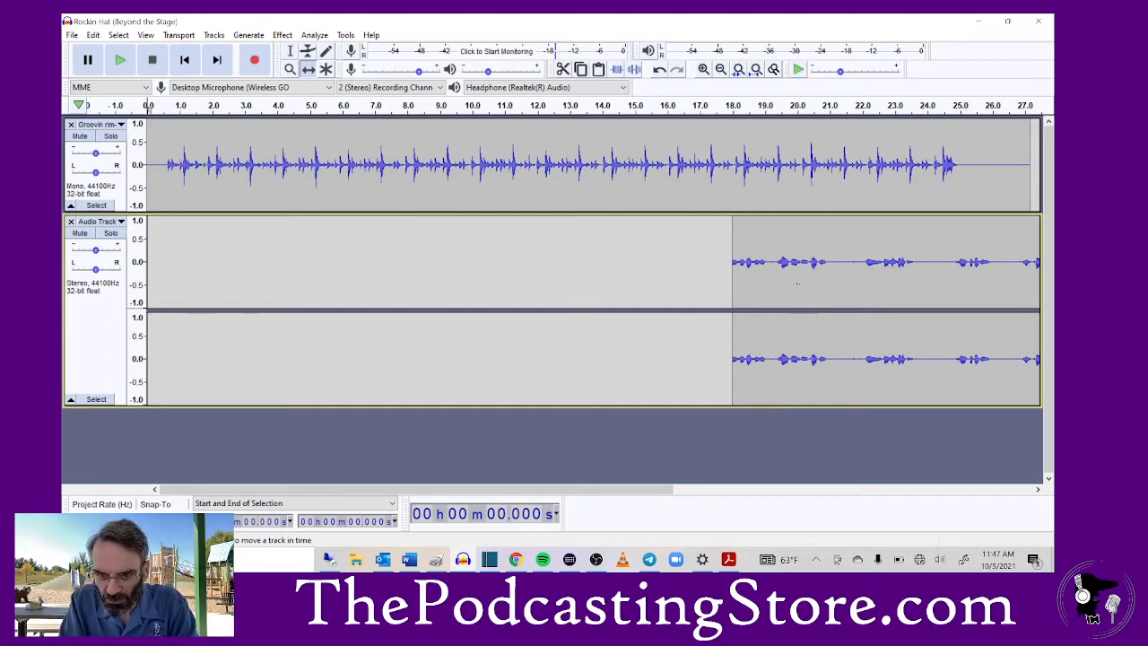
pyautogui.moveTo(797, 284); pyautogui.dragTo(361, 330)
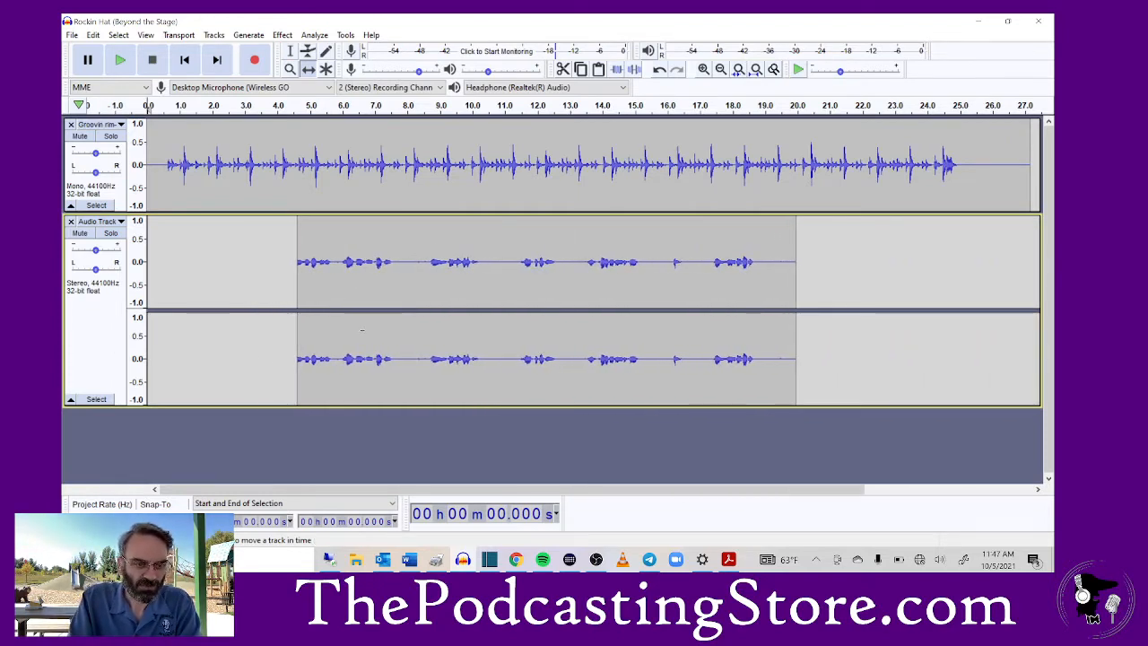
# Step: Play the music and voice tracks together from the beginning to hear the unducked mix
pyautogui.click(122, 63)
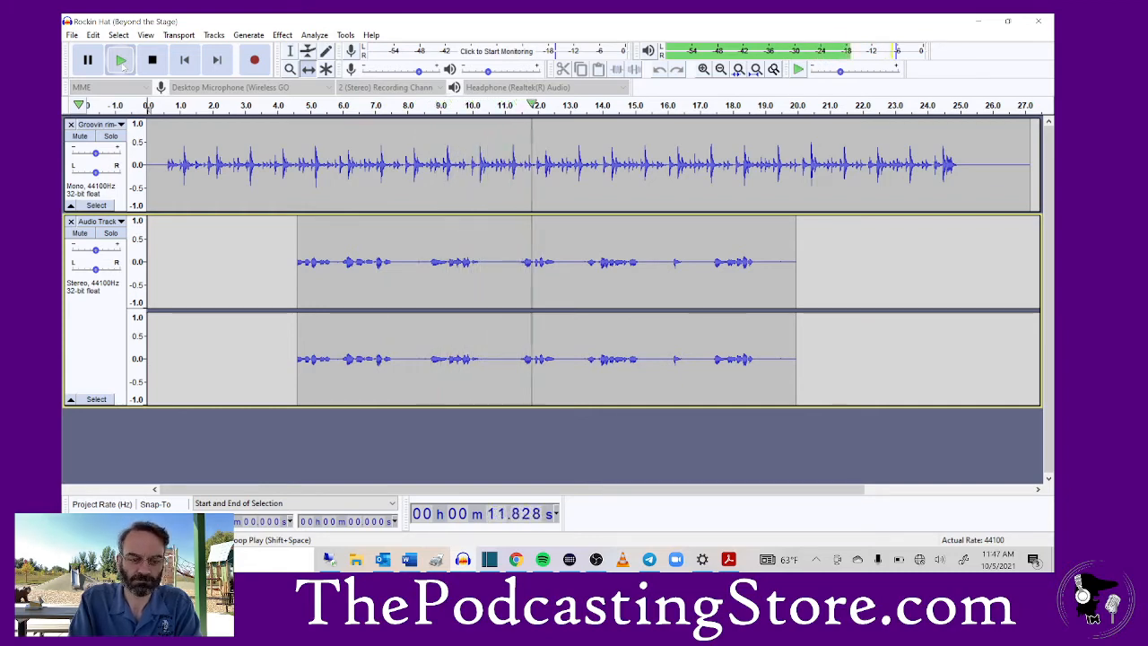
pyautogui.click(121, 61)
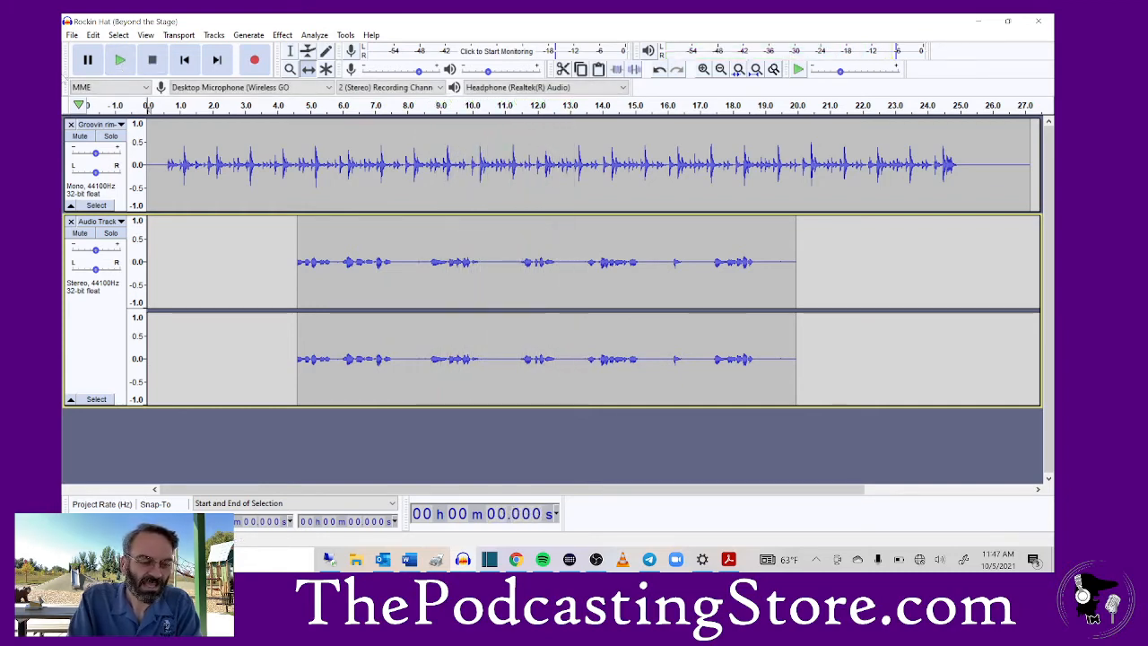
# Step: Try Auto Duck at -20 dB on the entire music track, and undo it after listening to the mix
pyautogui.click(96, 205)
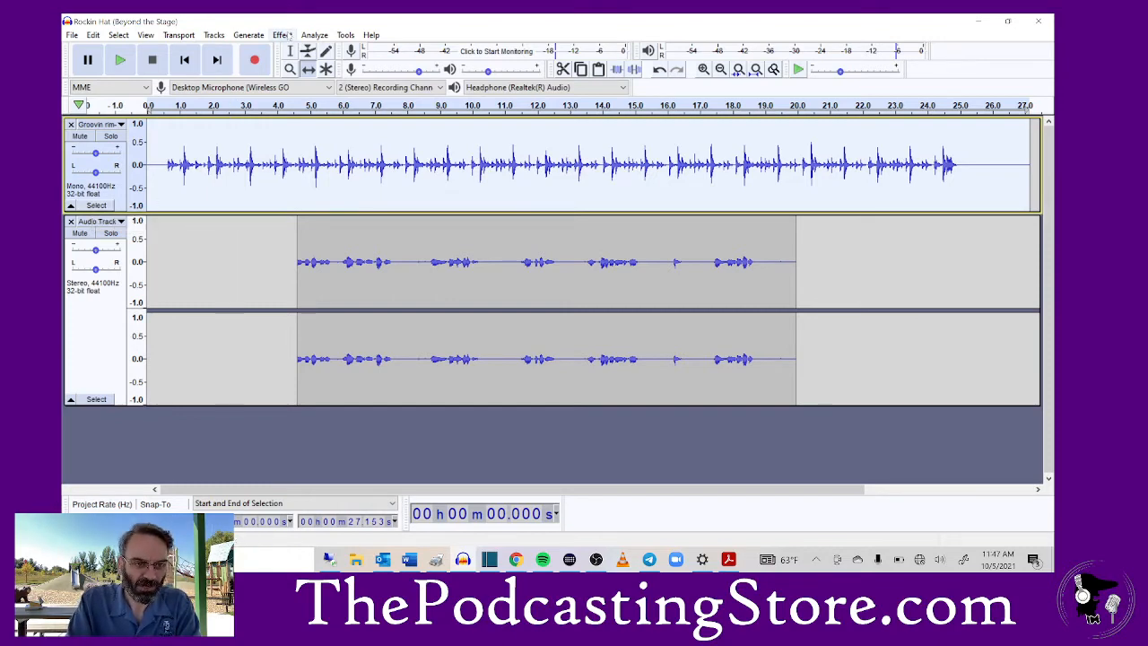
pyautogui.click(285, 35)
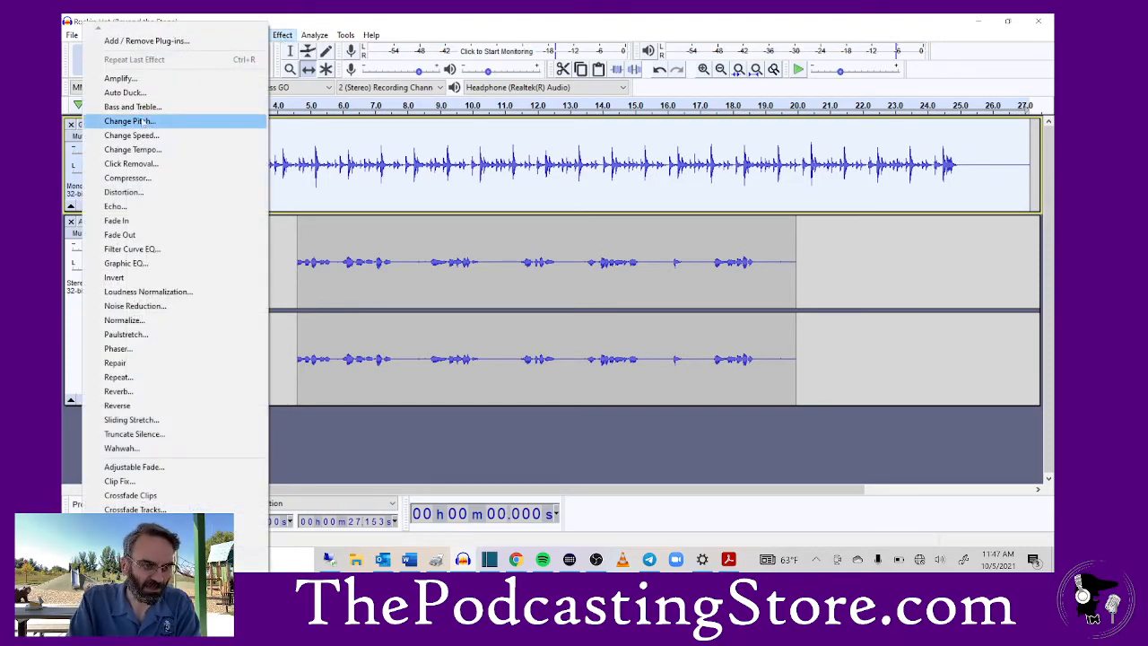
pyautogui.click(125, 92)
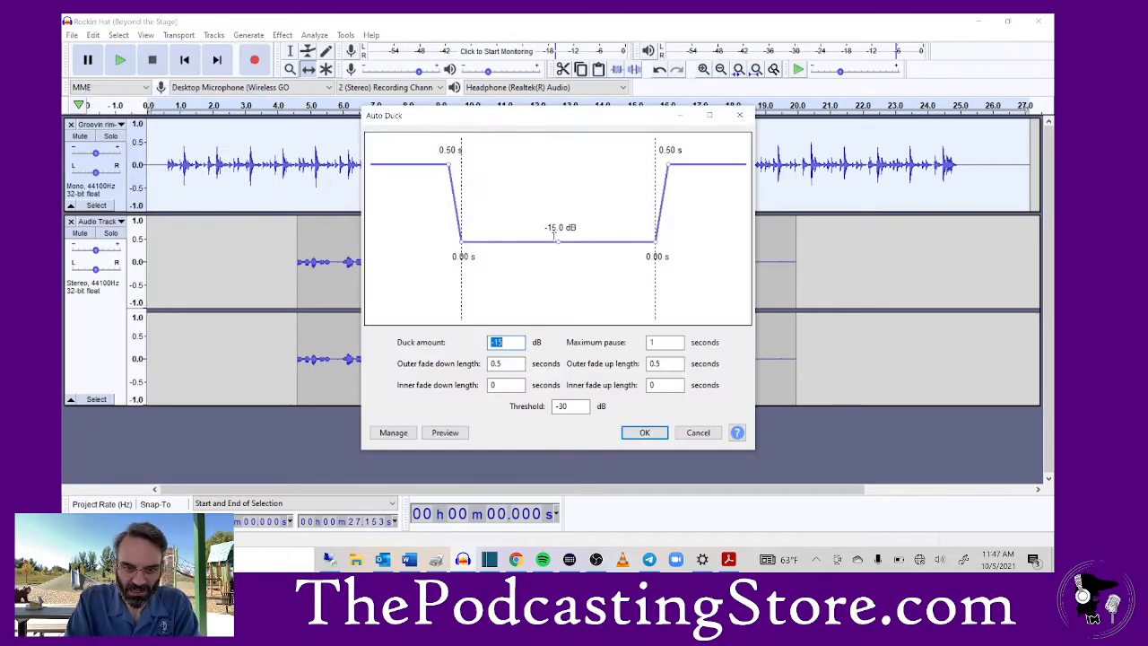
pyautogui.write('-20')
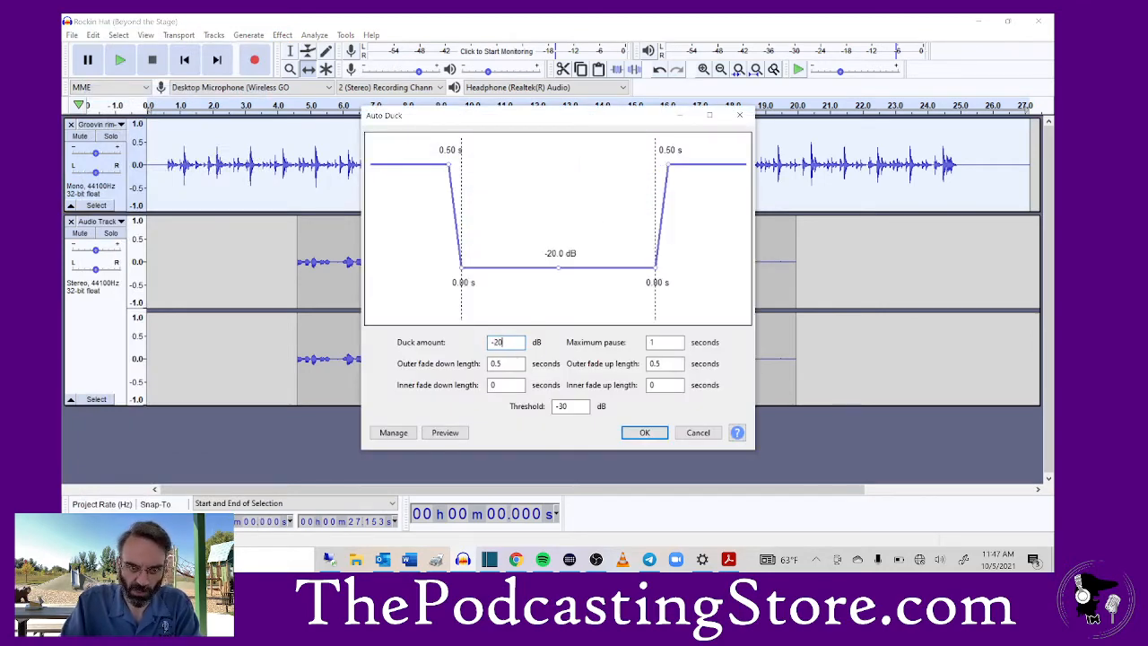
pyautogui.press('Return')
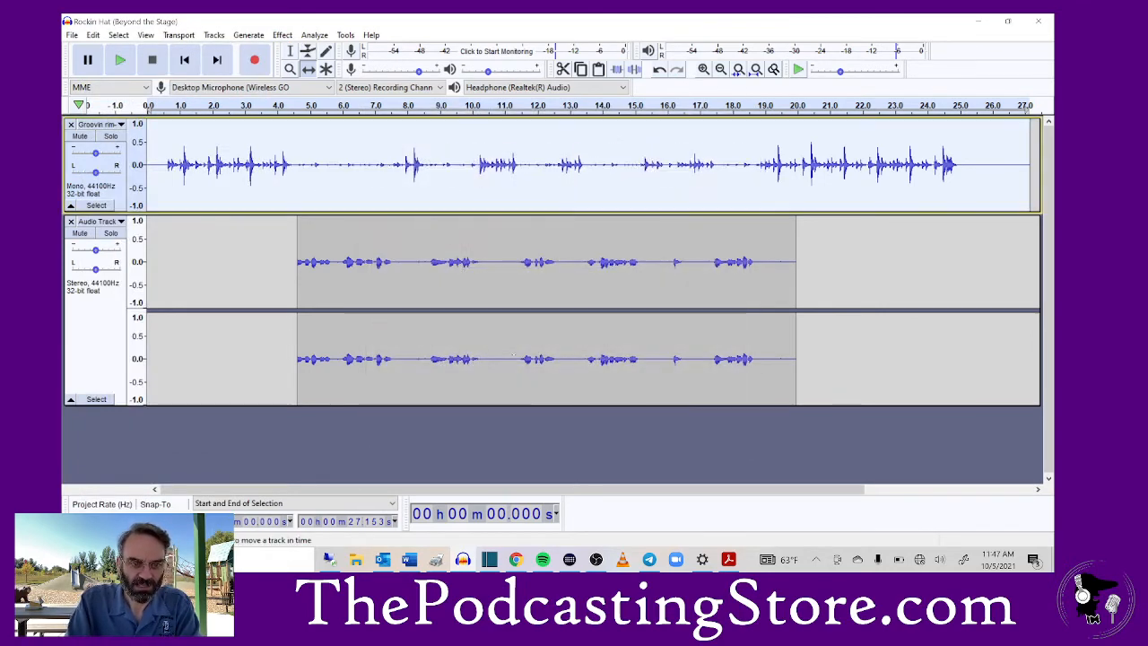
pyautogui.click(121, 60)
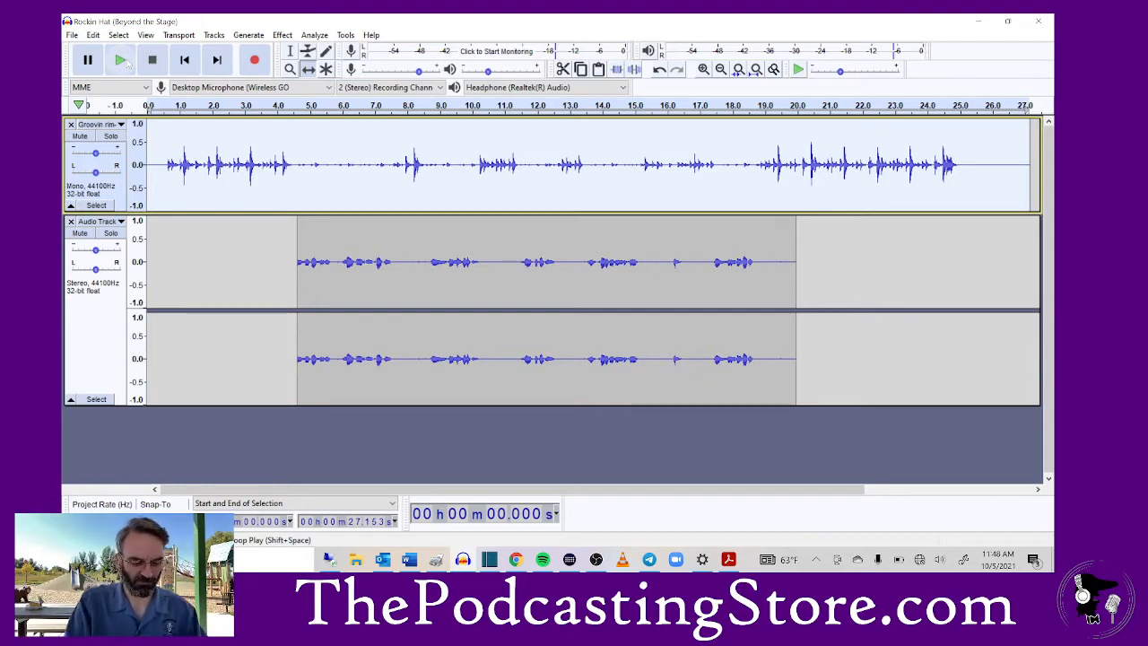
pyautogui.hotkey('ctrl', 'z')
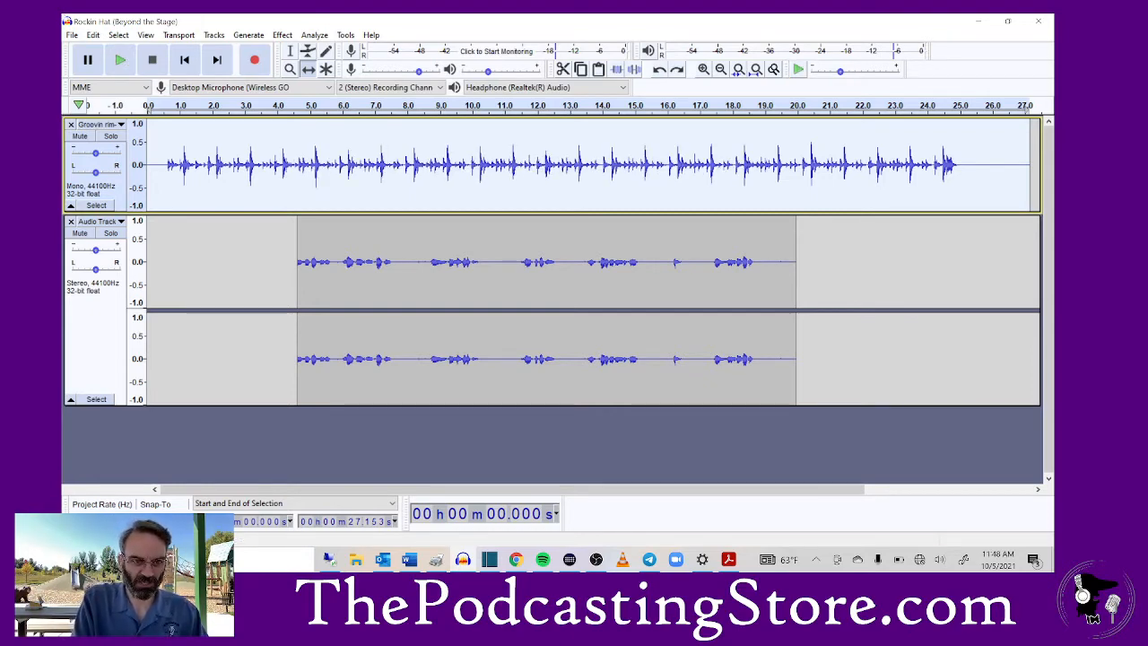
# Step: Apply Auto Duck at -20 dB to only the music's opening, from 0 to about 5.4 s
pyautogui.click(292, 52)
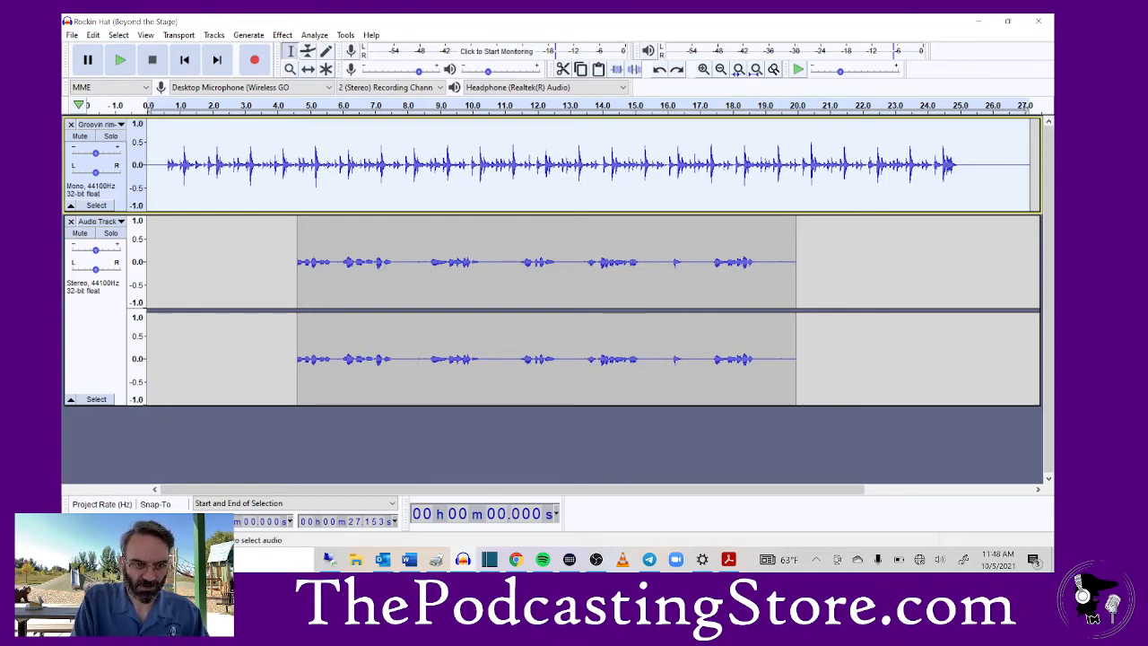
pyautogui.moveTo(322, 166); pyautogui.dragTo(134, 187)
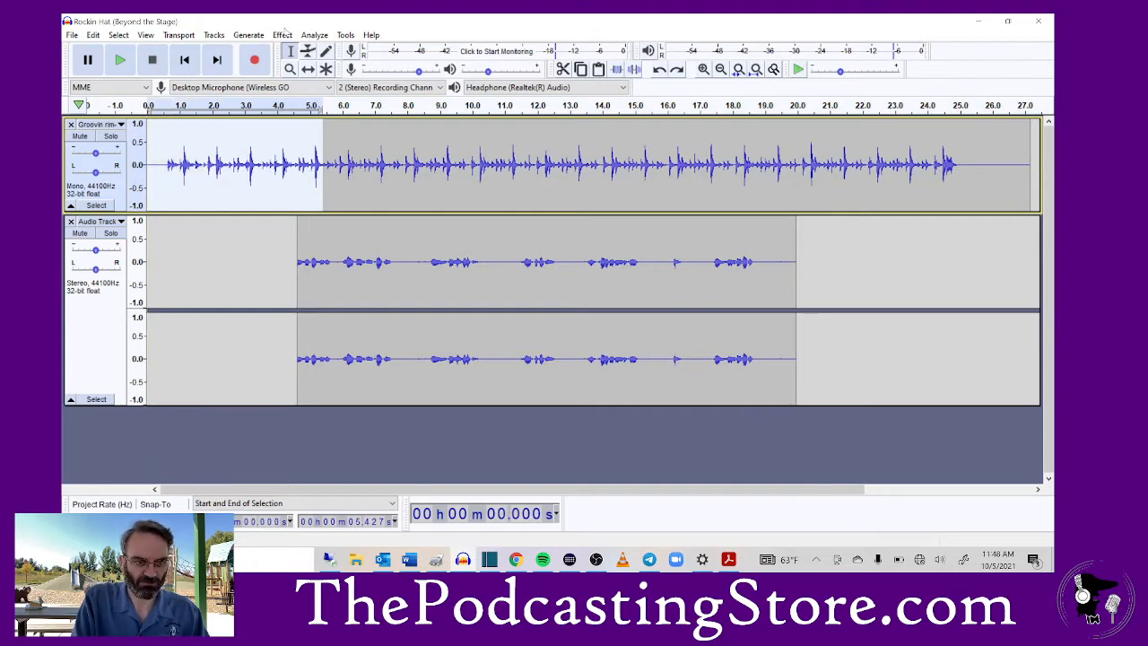
pyautogui.click(283, 34)
pyautogui.click(134, 93)
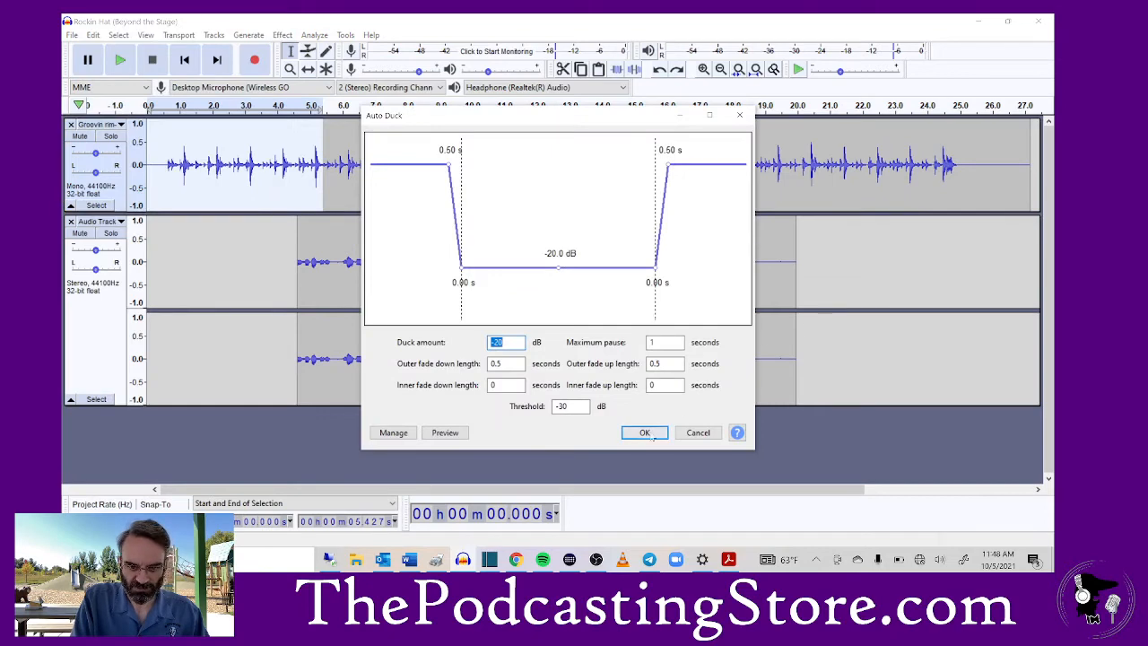
pyautogui.click(645, 433)
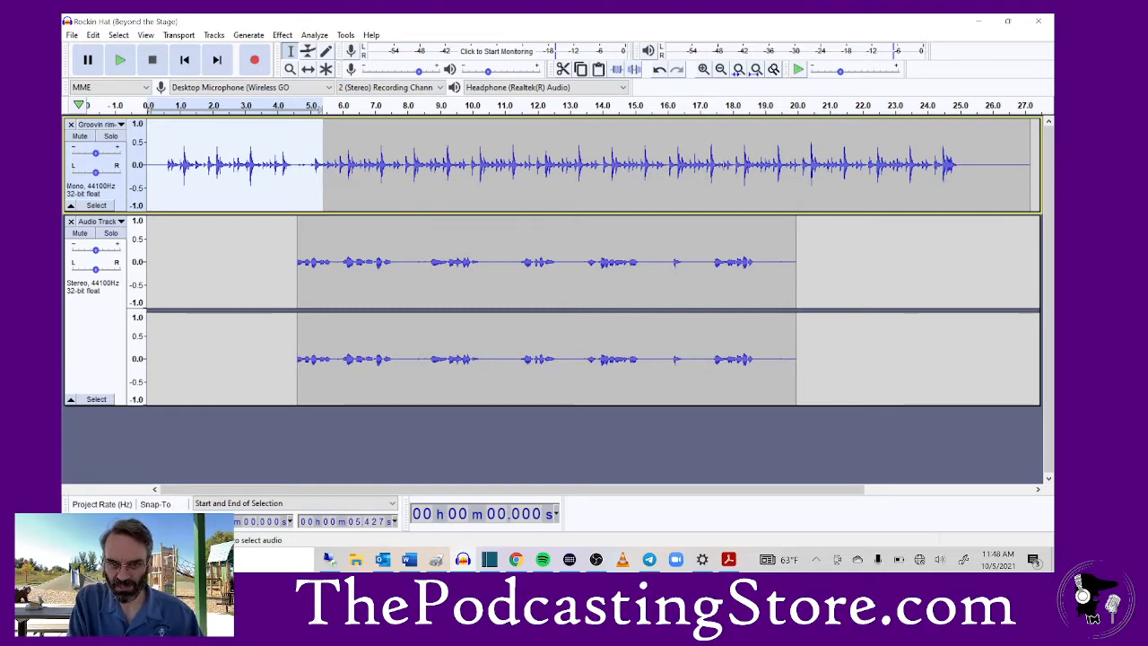
# Step: Apply Auto Duck at -20 dB to the music from about 17.6 to 19.5 s, around the end of the speech
pyautogui.moveTo(719, 175); pyautogui.dragTo(778, 175)
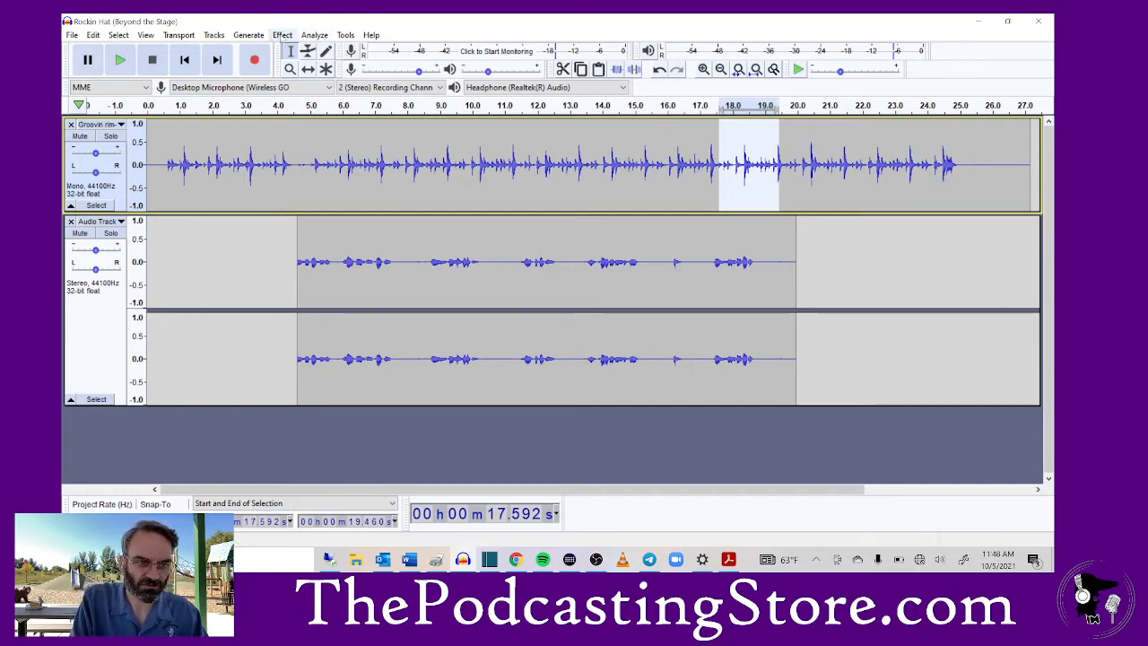
pyautogui.click(282, 34)
pyautogui.click(116, 92)
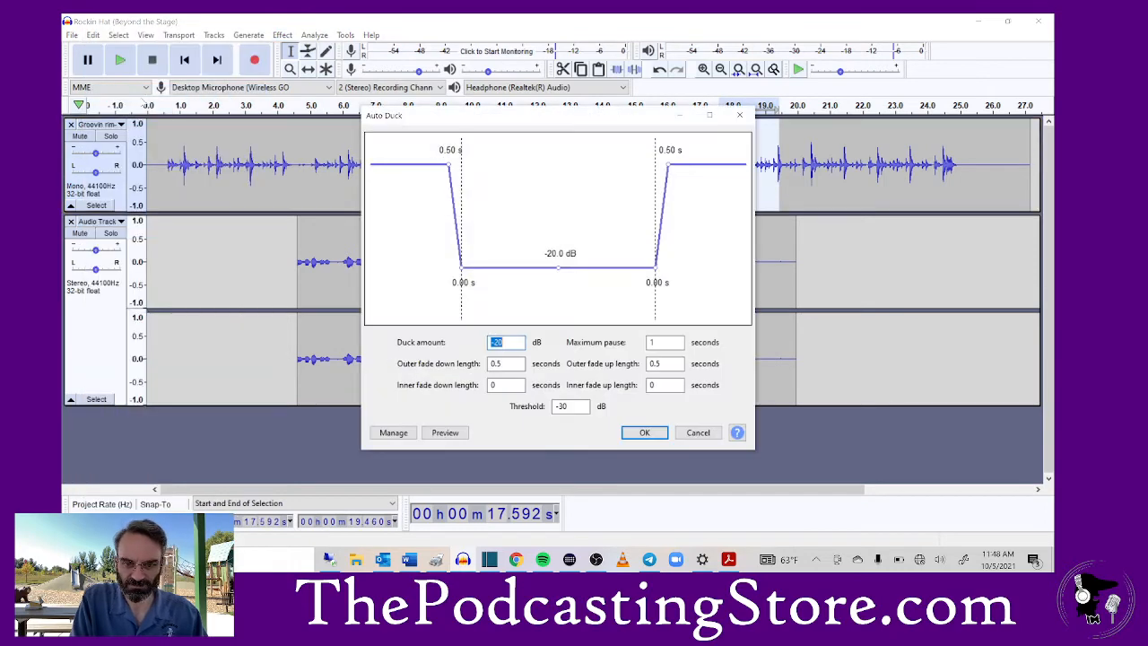
pyautogui.click(645, 433)
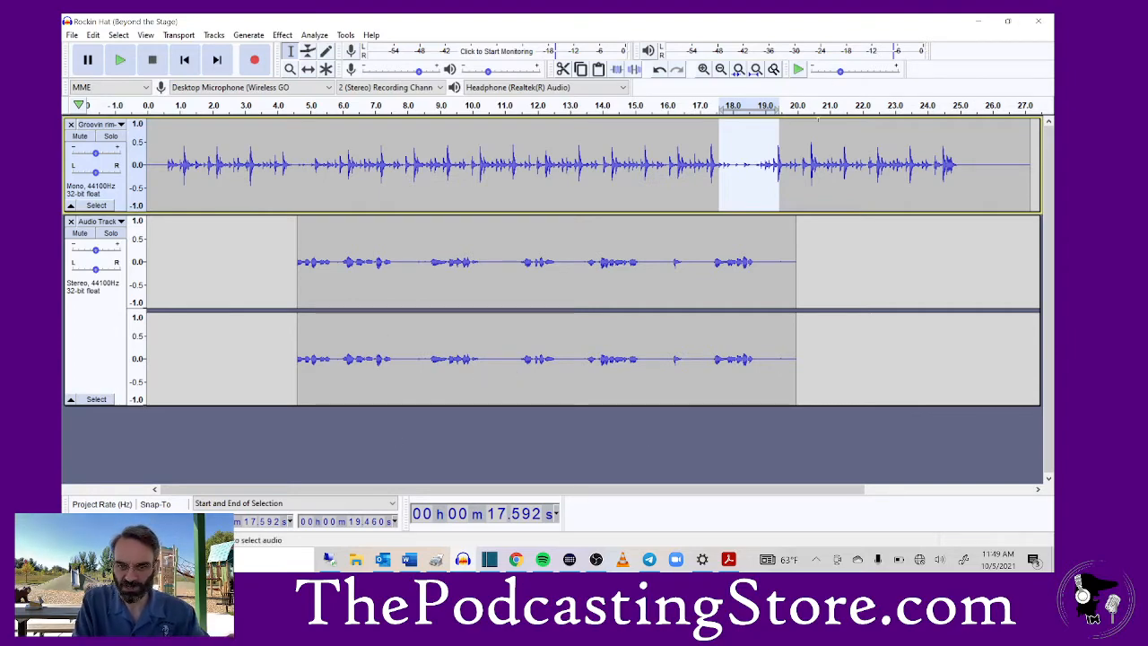
# Step: Amplify the music between the two ducked transitions, from about 4.9 to 17.9 s, by -15 dB
pyautogui.click(715, 170)
pyautogui.moveTo(717, 169); pyautogui.dragTo(401, 209)
pyautogui.click(333, 209)
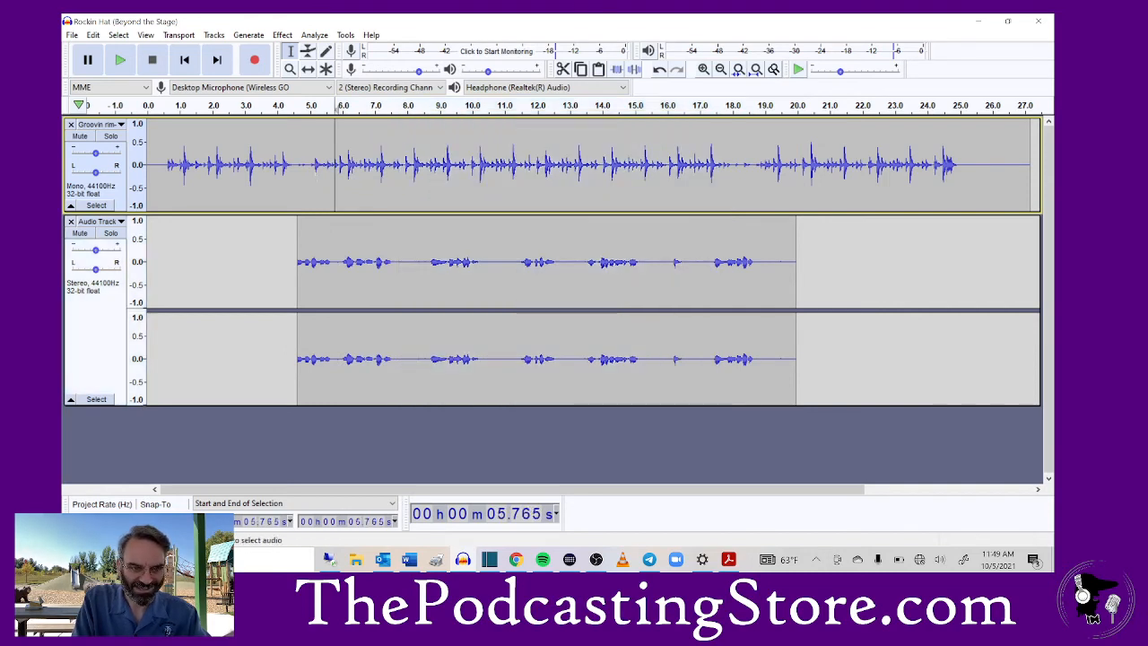
pyautogui.moveTo(307, 179); pyautogui.dragTo(726, 195)
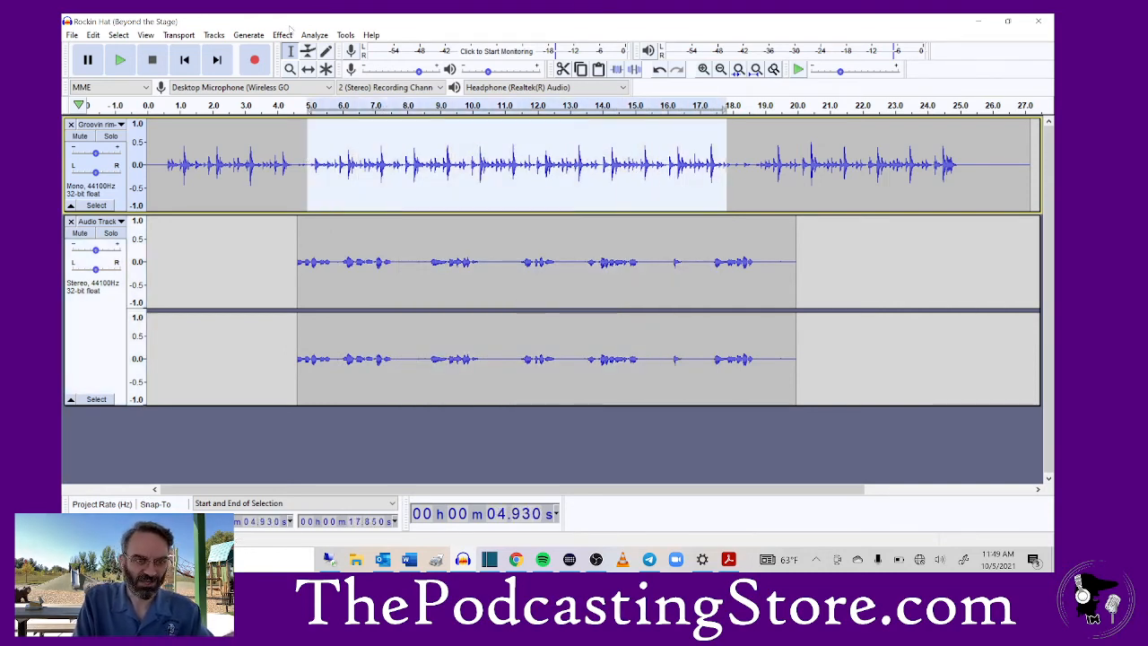
pyautogui.click(282, 35)
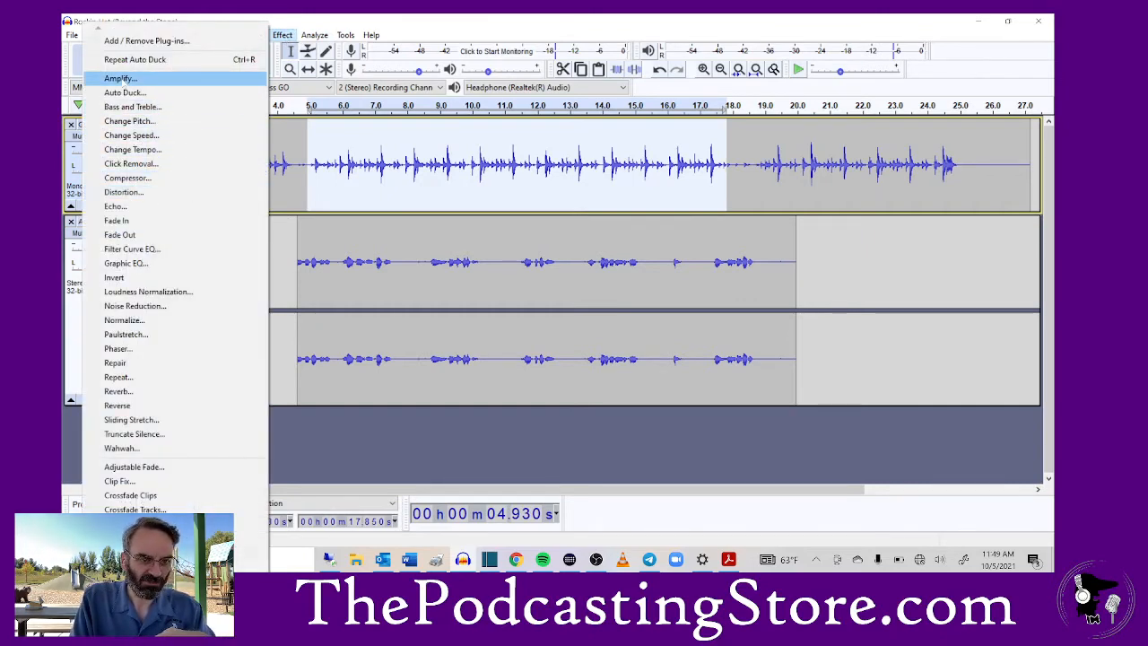
pyautogui.click(123, 80)
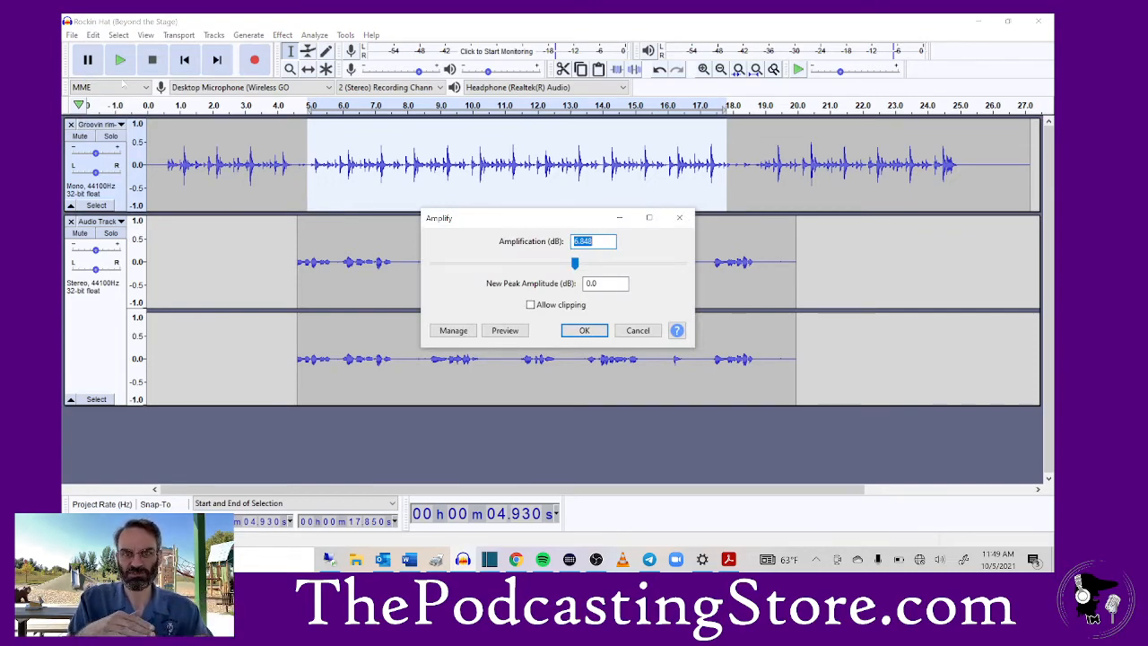
pyautogui.write('-15')
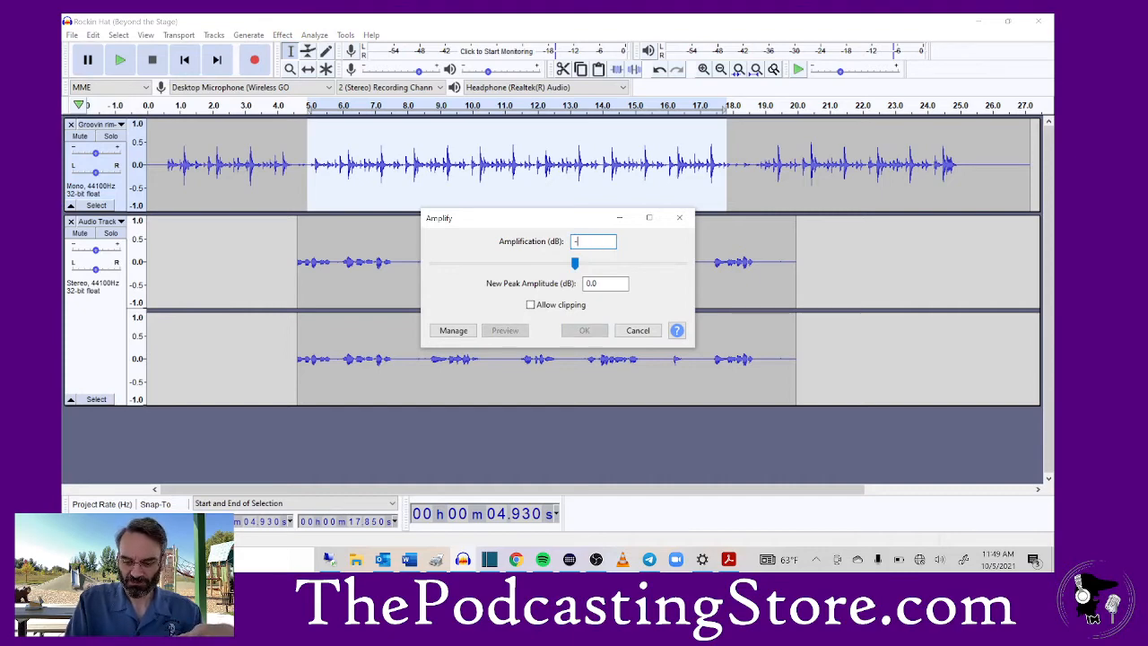
pyautogui.press('Return')
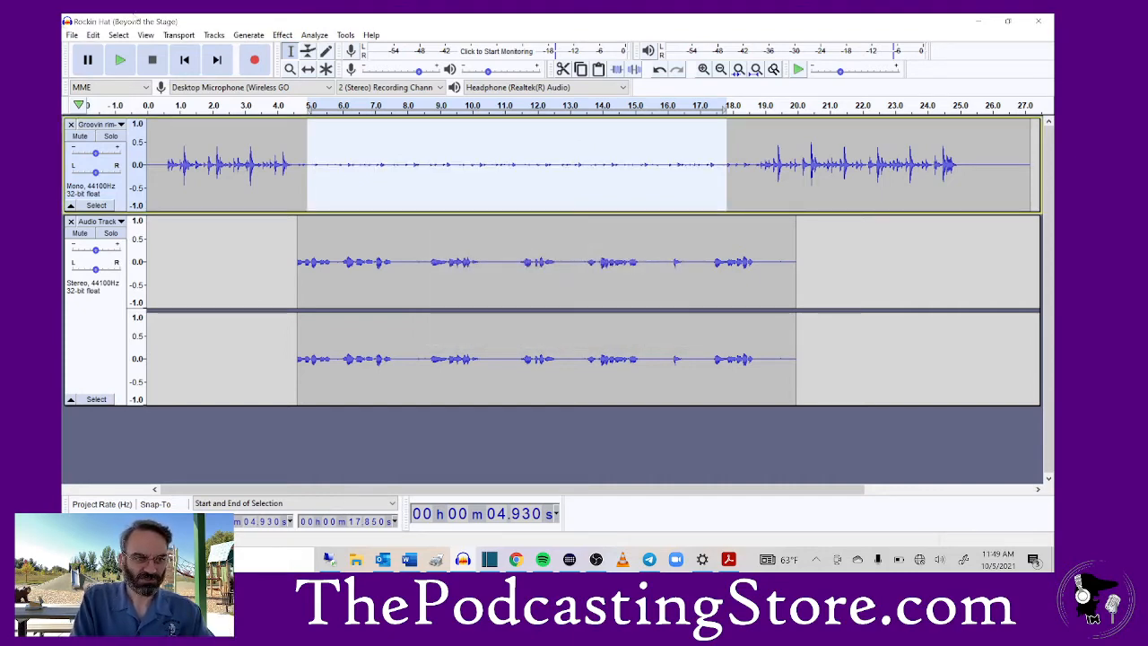
# Step: Play the mix from near the beginning through the end of the speech to hear the lowered music bed
pyautogui.click(121, 60)
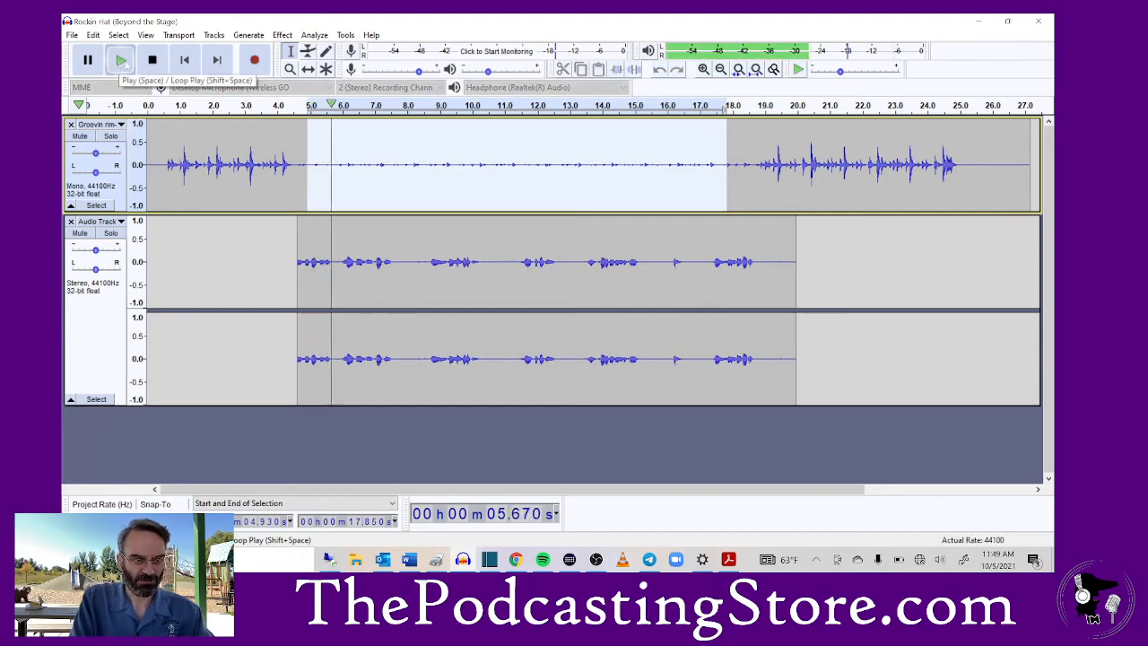
pyautogui.click(152, 62)
pyautogui.click(167, 108)
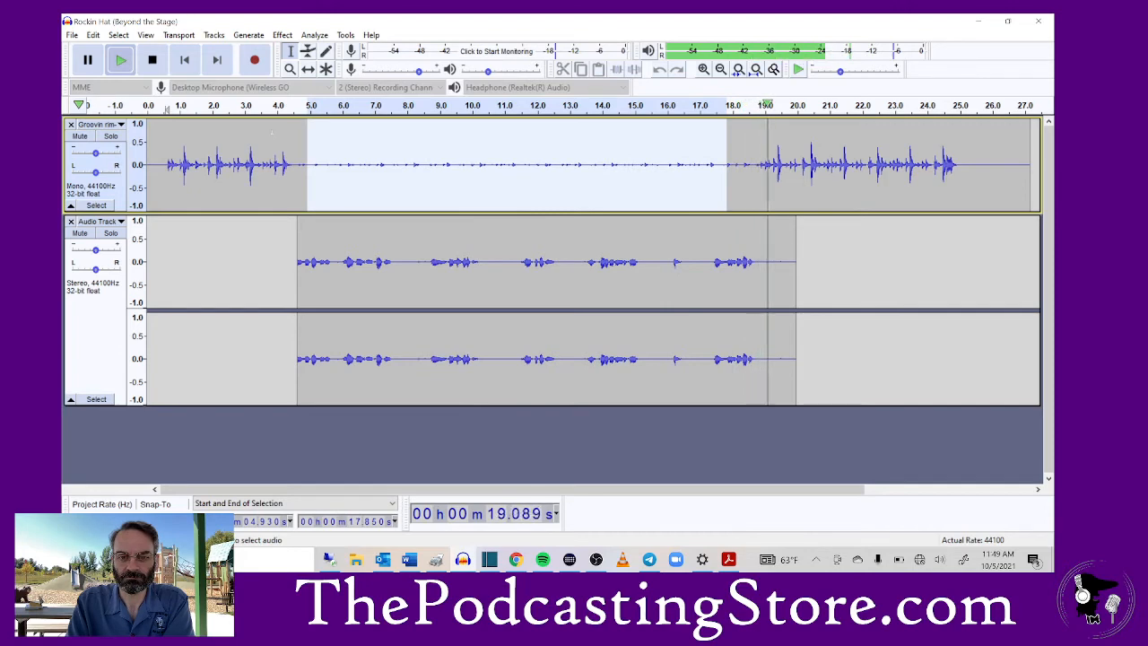
pyautogui.press('space')
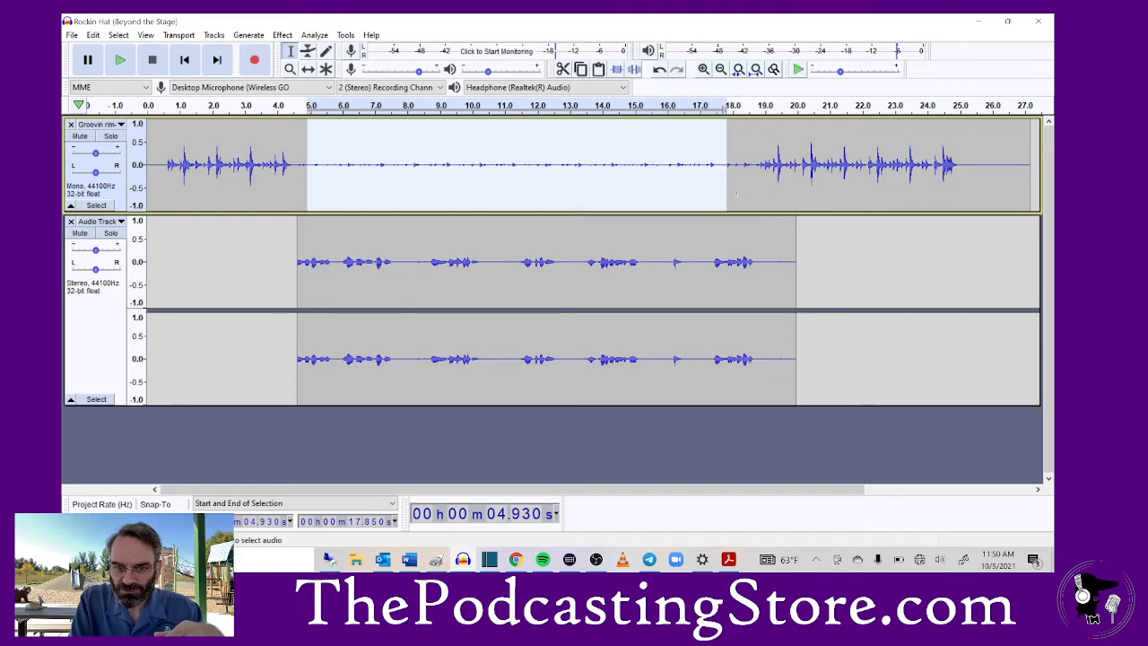
# Step: Extend the selected music section's end to about 18.2 s and replace the whole selection with silence
pyautogui.moveTo(717, 190); pyautogui.dragTo(731, 192)
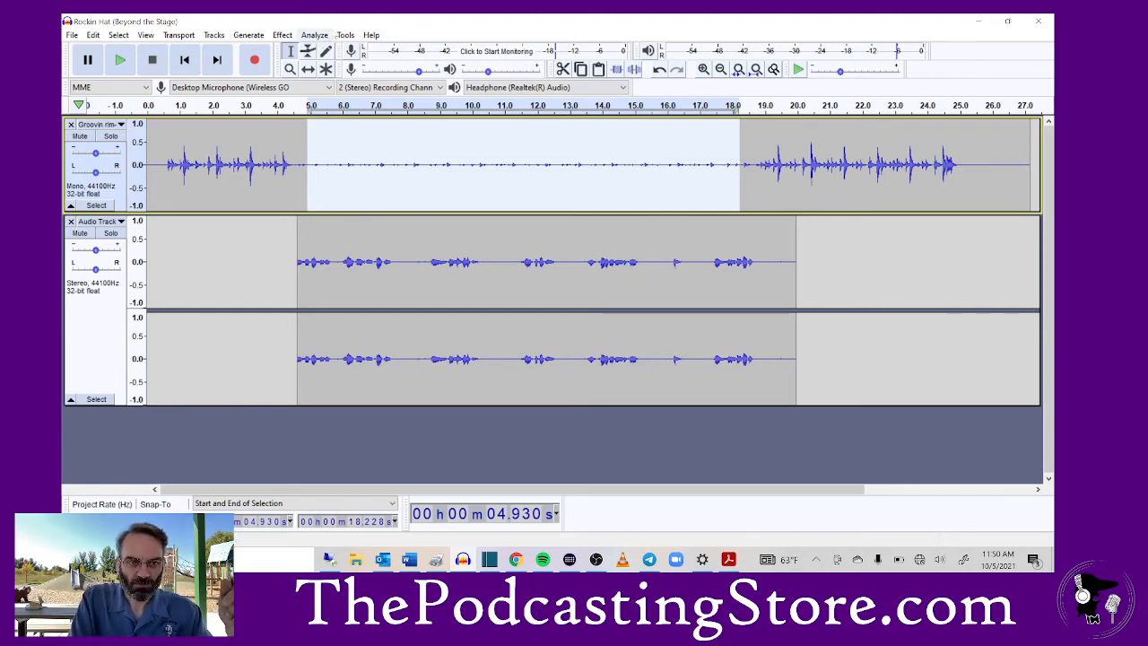
pyautogui.click(281, 35)
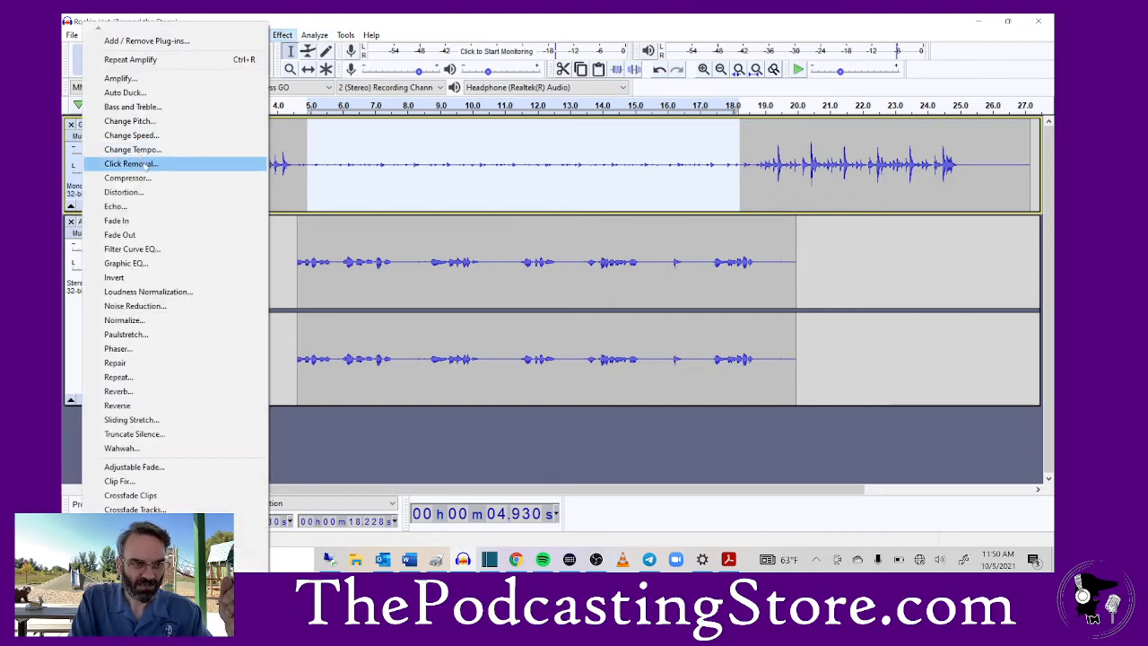
pyautogui.click(238, 35)
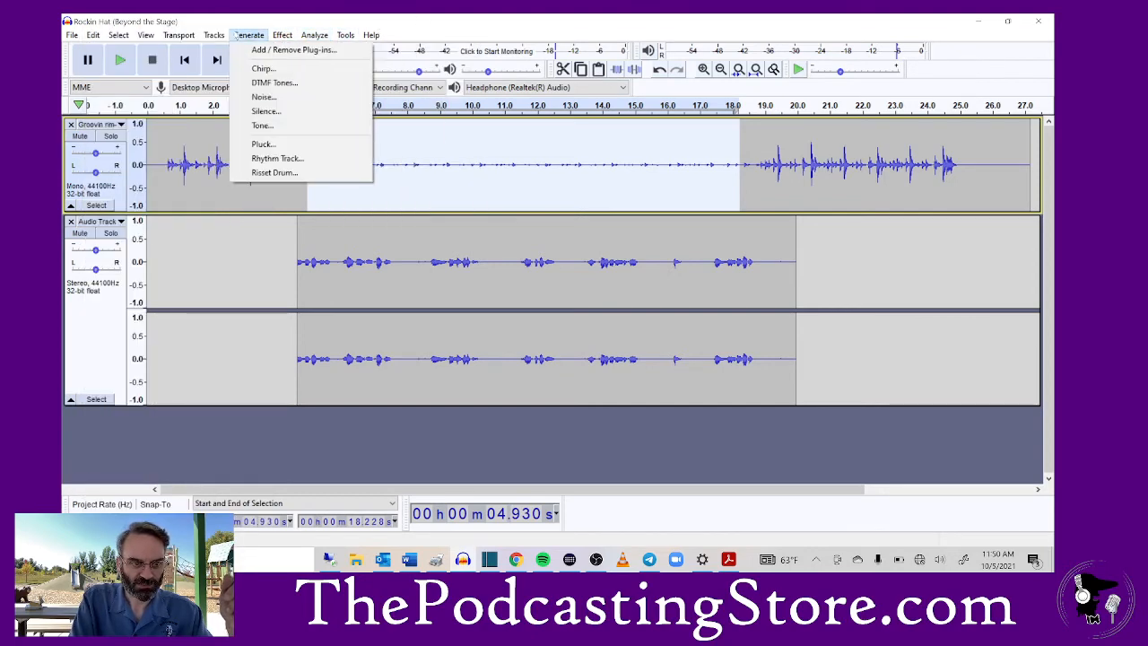
pyautogui.click(266, 111)
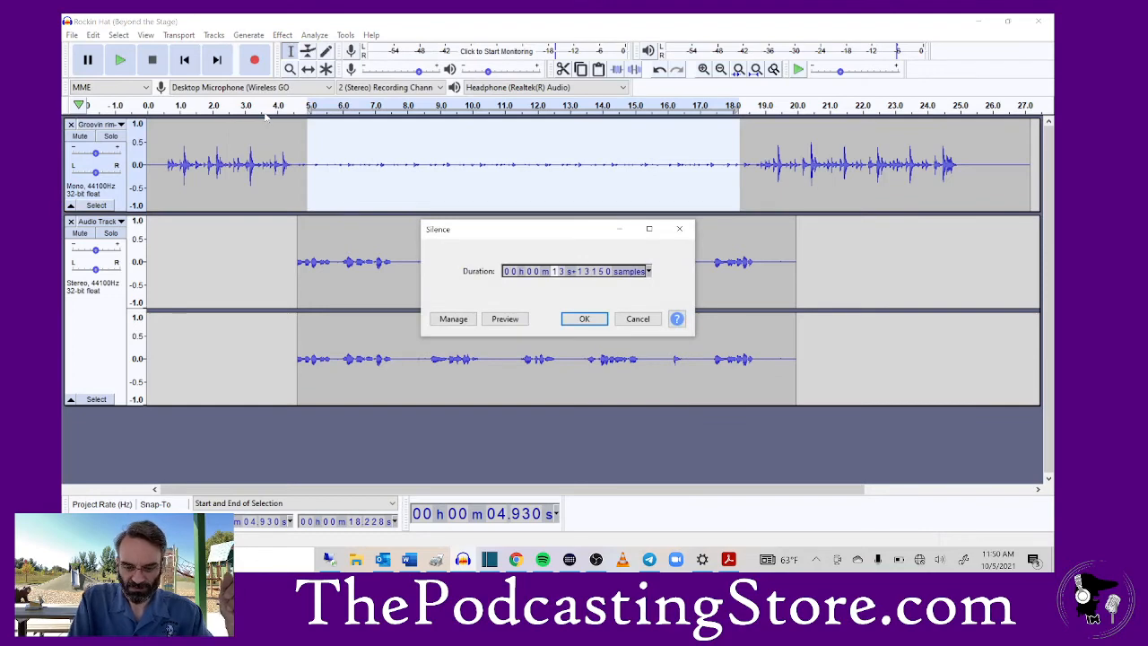
pyautogui.press('Return')
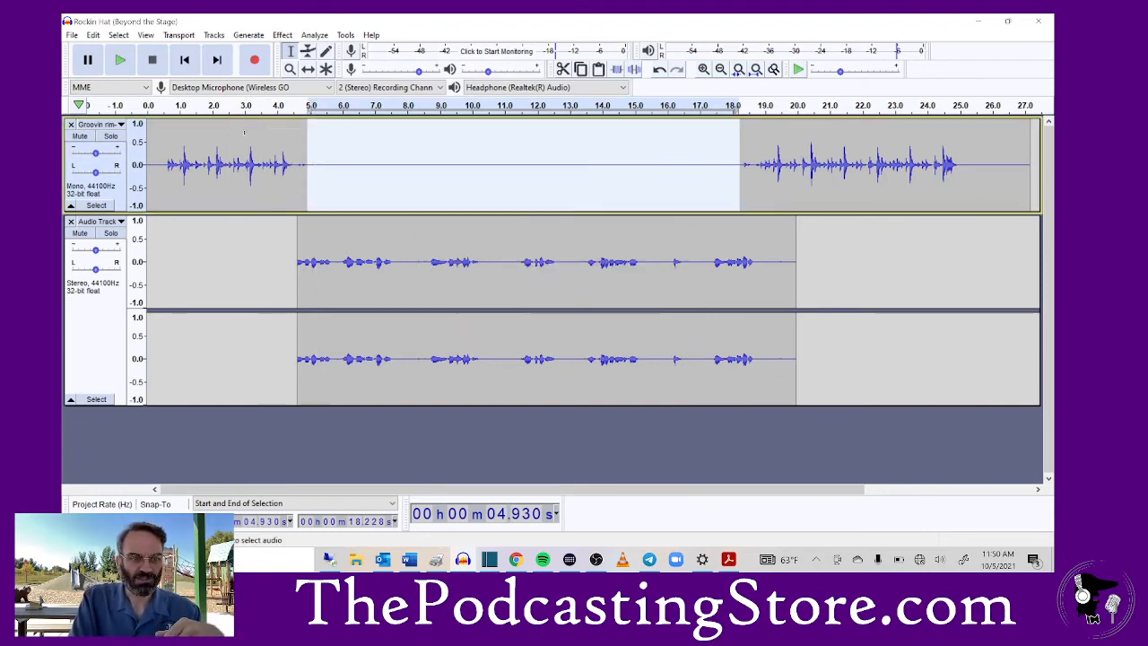
# Step: Play the mix across the music's fade-out near the start and its return from about 16 s
pyautogui.click(190, 105)
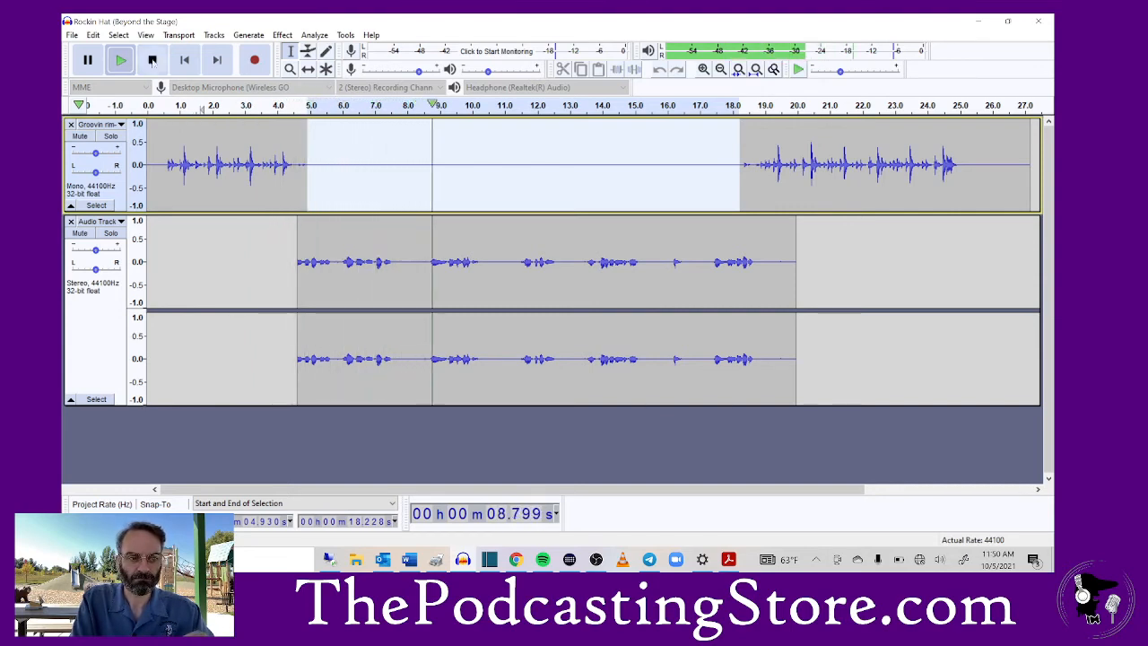
pyautogui.press('space')
pyautogui.rightClick(697, 108)
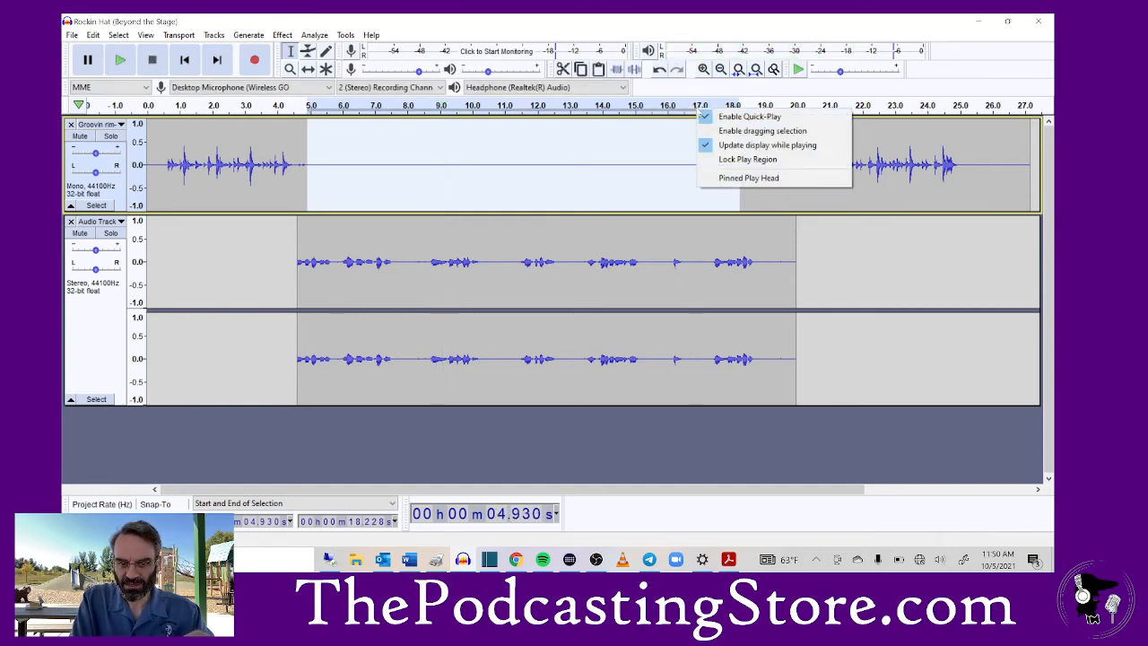
pyautogui.click(670, 108)
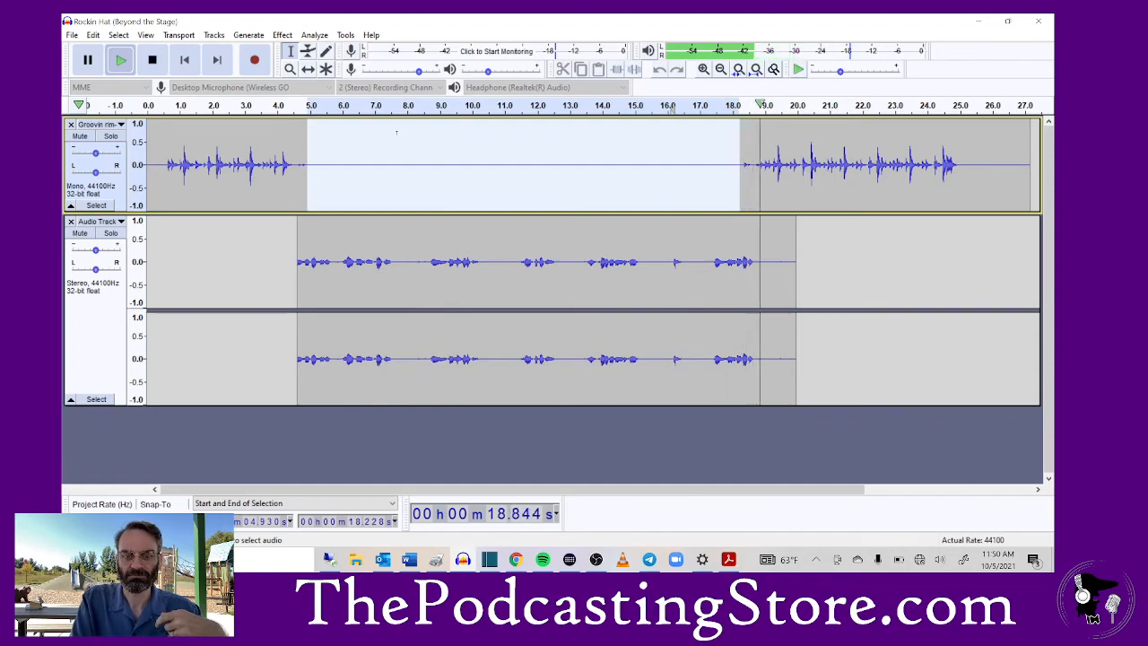
pyautogui.press('space')
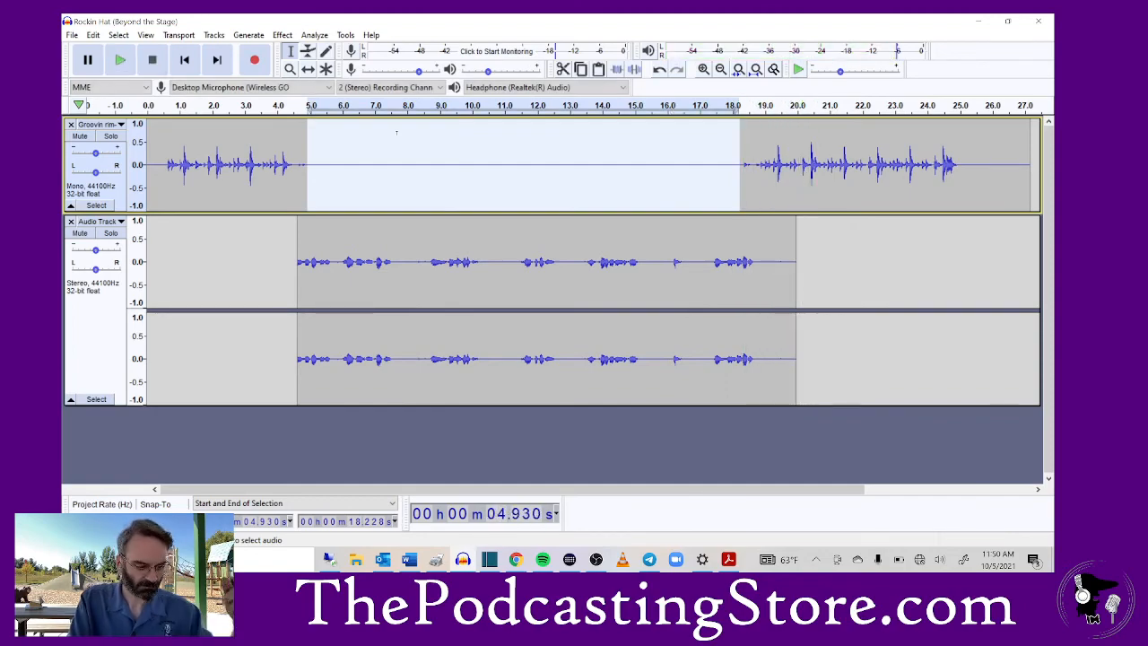